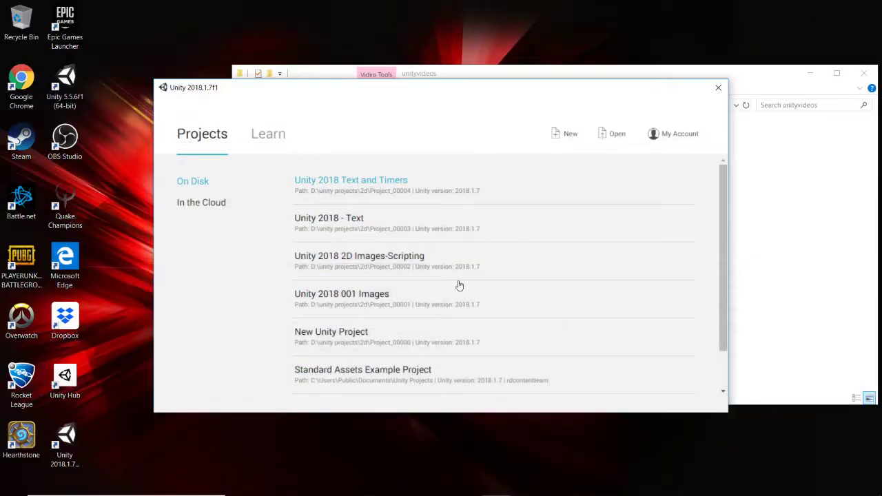
Start a new Unity project using the 2D template.
{"action": "left_click", "coordinate": [565, 134]}
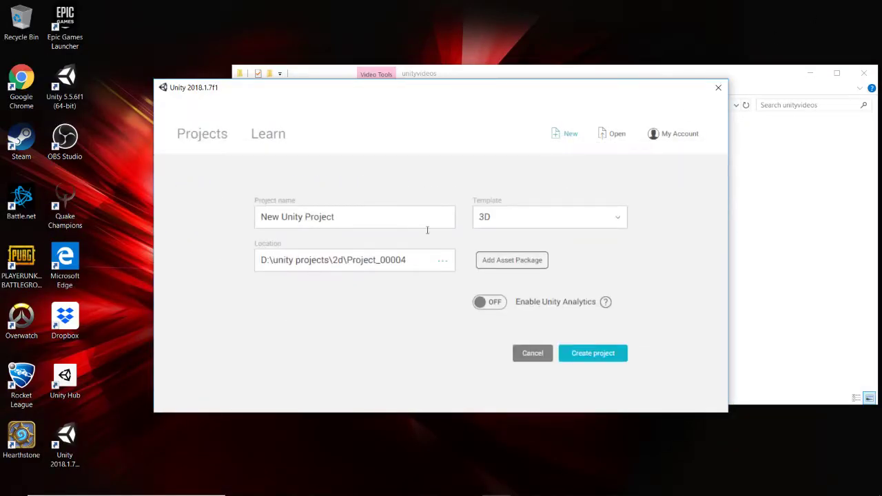
{"action": "left_click", "coordinate": [522, 218]}
{"action": "left_click", "coordinate": [522, 229]}
Browse the project location up to the 2d folder and create a new folder there.
{"action": "left_click", "coordinate": [443, 262]}
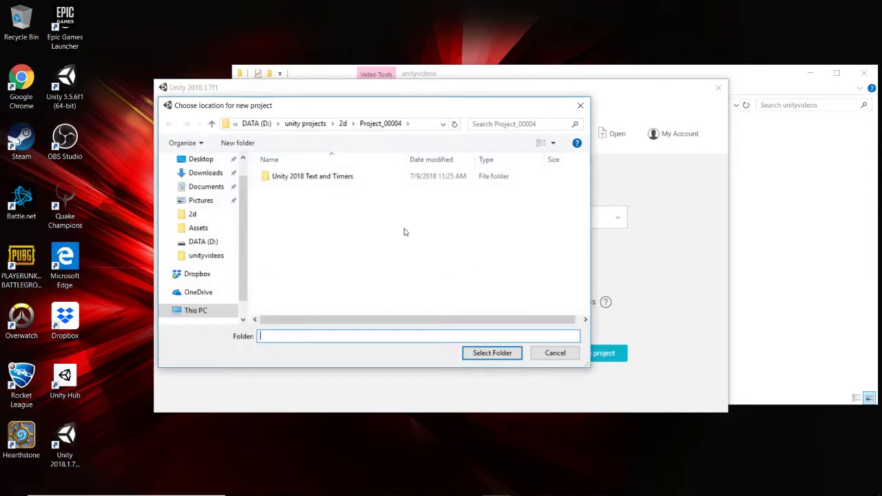
{"action": "left_click", "coordinate": [343, 124]}
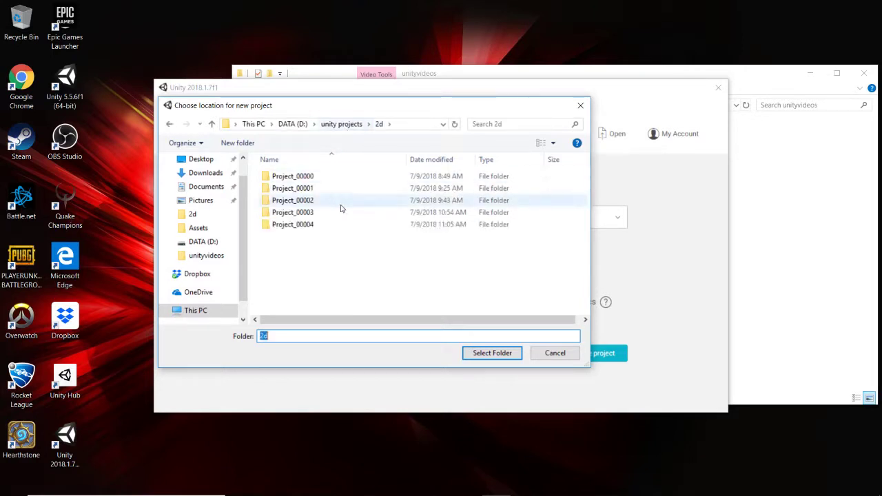
{"action": "right_click", "coordinate": [315, 259]}
{"action": "mouse_move", "coordinate": [398, 396]}
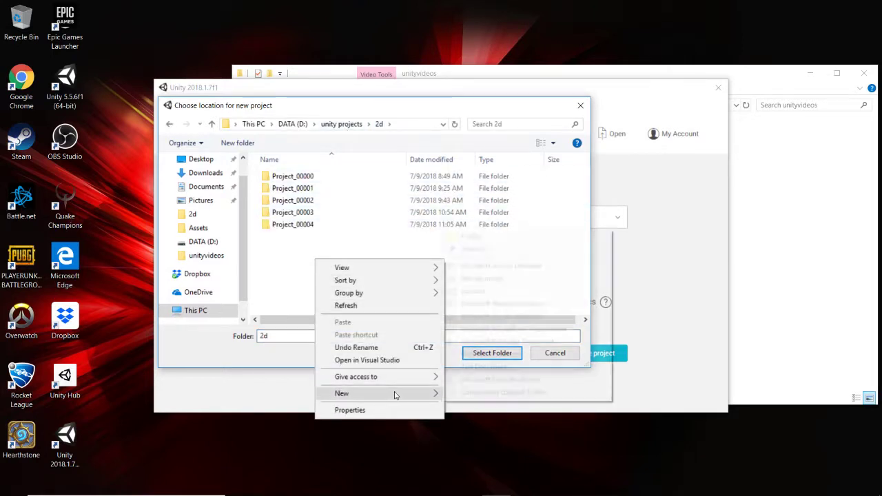
{"action": "left_click", "coordinate": [502, 237]}
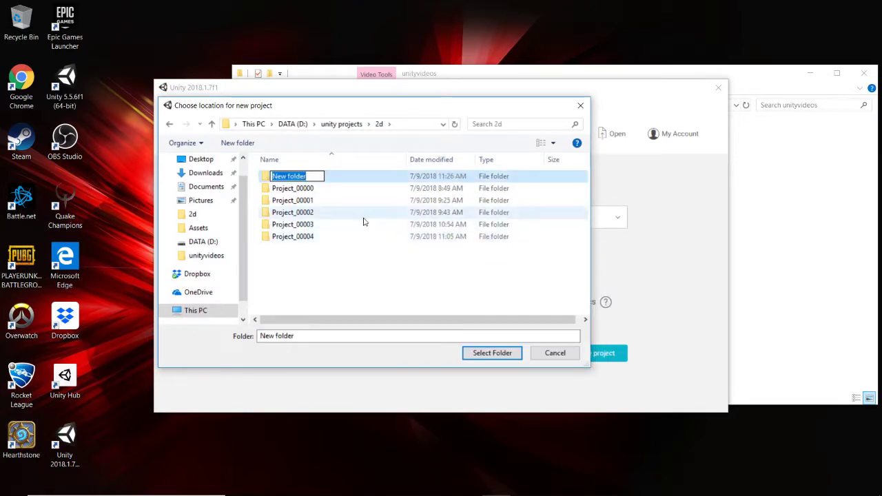
{"action": "left_click", "coordinate": [313, 236]}
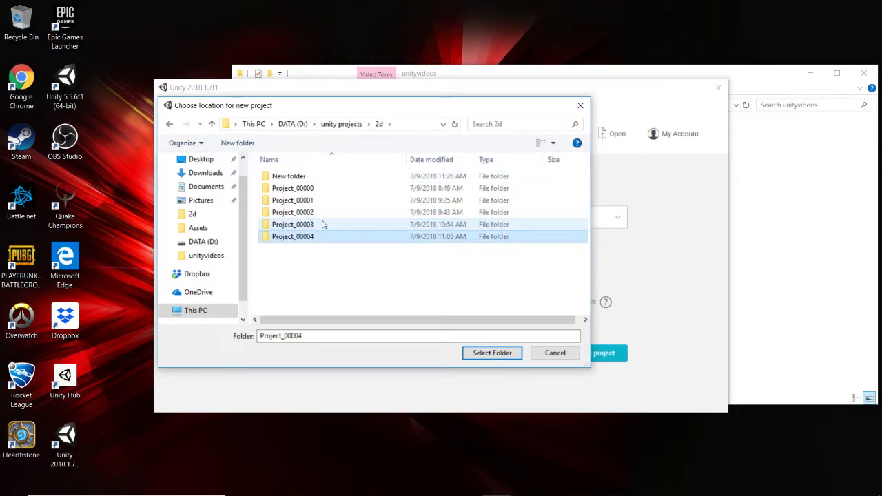
Rename the new folder to Project_00005 and select it as the project location.
{"action": "left_click", "coordinate": [290, 175]}
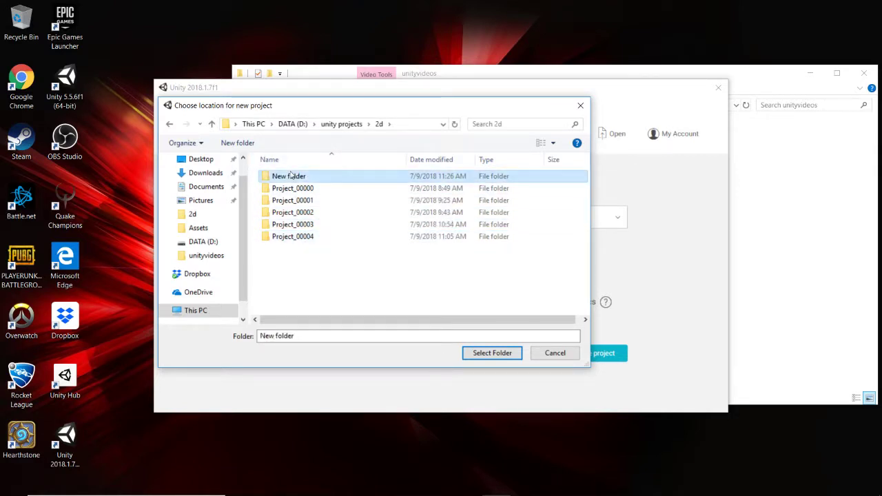
{"action": "left_click", "coordinate": [292, 177]}
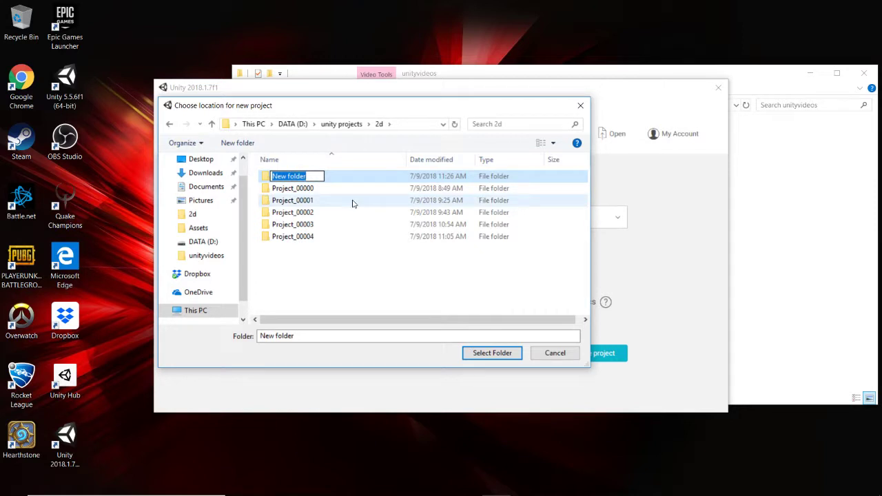
{"action": "type", "text": "Proe"}
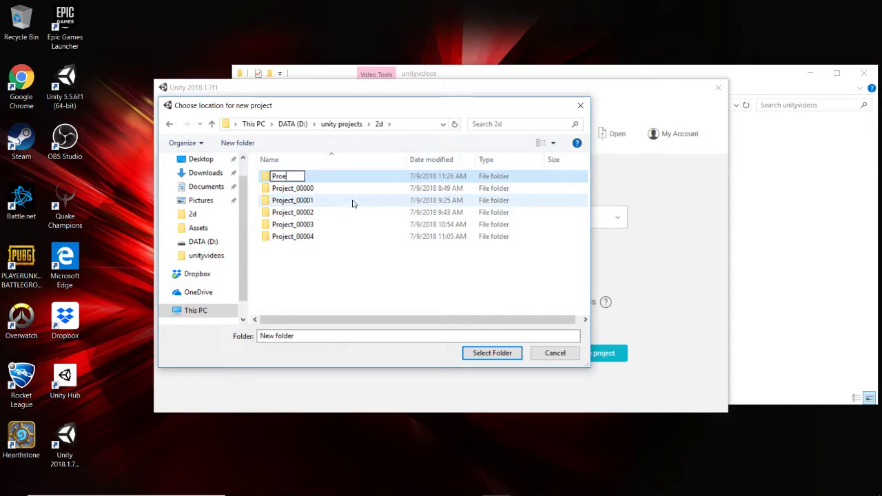
{"action": "key", "text": "BackSpace"}
{"action": "type", "text": "ject_0000"}
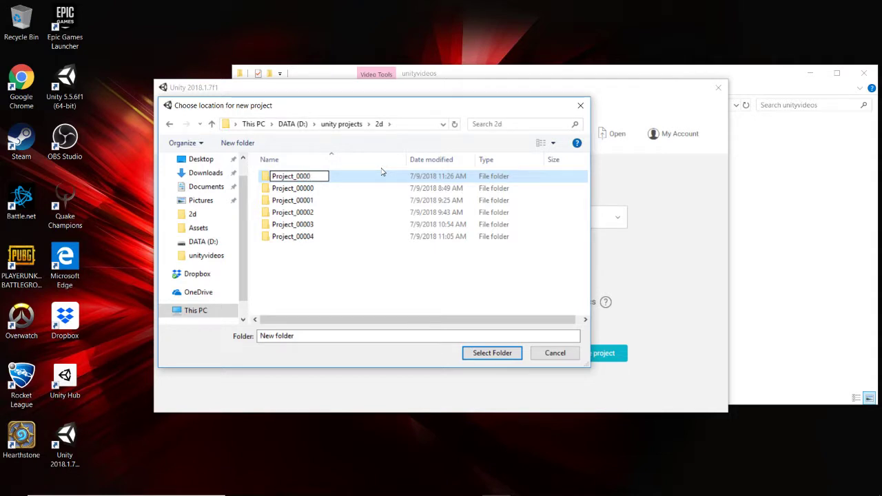
{"action": "type", "text": "5"}
{"action": "key", "text": "Return"}
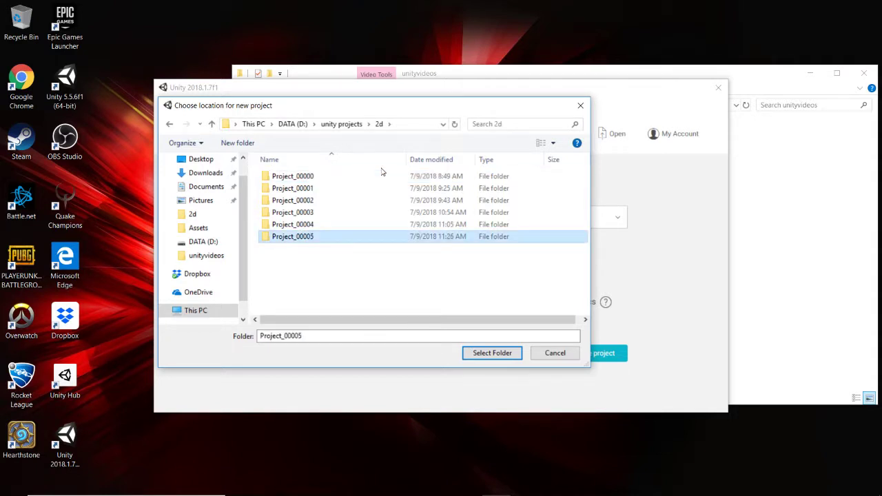
{"action": "double_click", "coordinate": [292, 236]}
{"action": "left_click", "coordinate": [480, 355]}
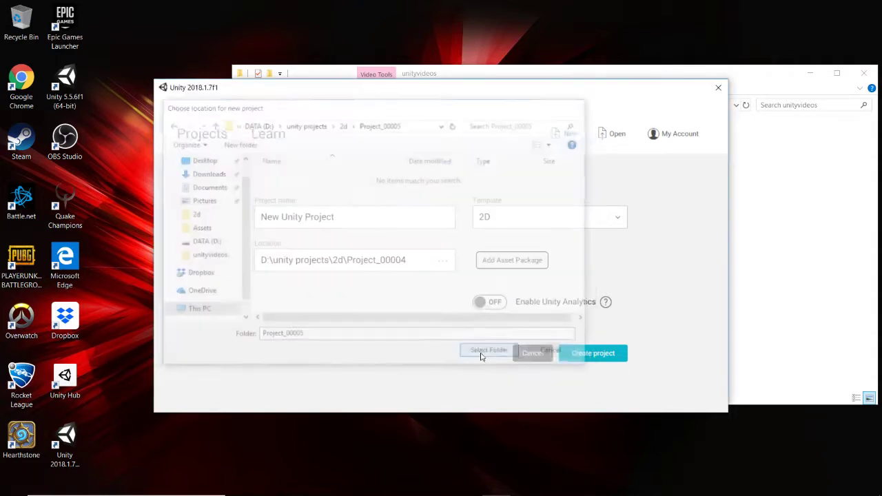
Name the project 'Unity 2018 2D - Timeline Animations' and create it.
{"action": "left_click_drag", "start_coordinate": [363, 219], "coordinate": [305, 214]}
{"action": "left_click", "coordinate": [358, 221]}
{"action": "triple_click", "coordinate": [299, 211]}
{"action": "type", "text": "Unity "}
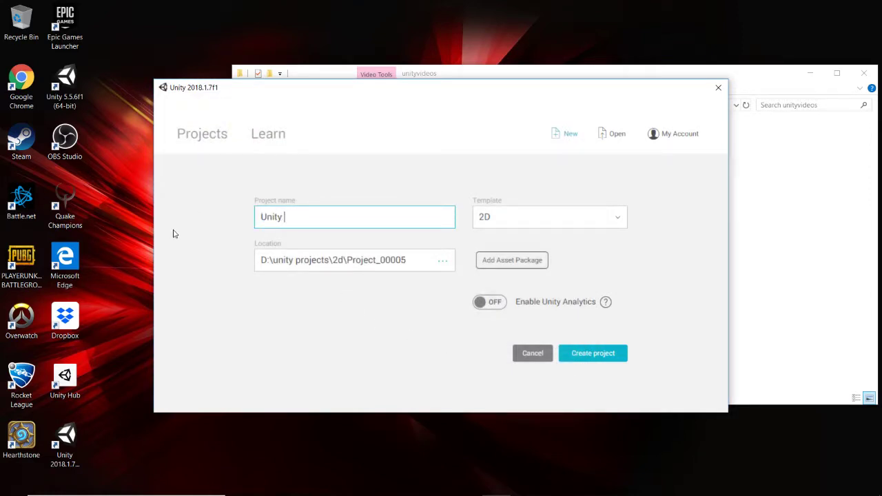
{"action": "type", "text": "2"}
{"action": "key", "text": "BackSpace"}
{"action": "key", "text": "BackSpace"}
{"action": "type", "text": "2018 2D - Timeline Animations"}
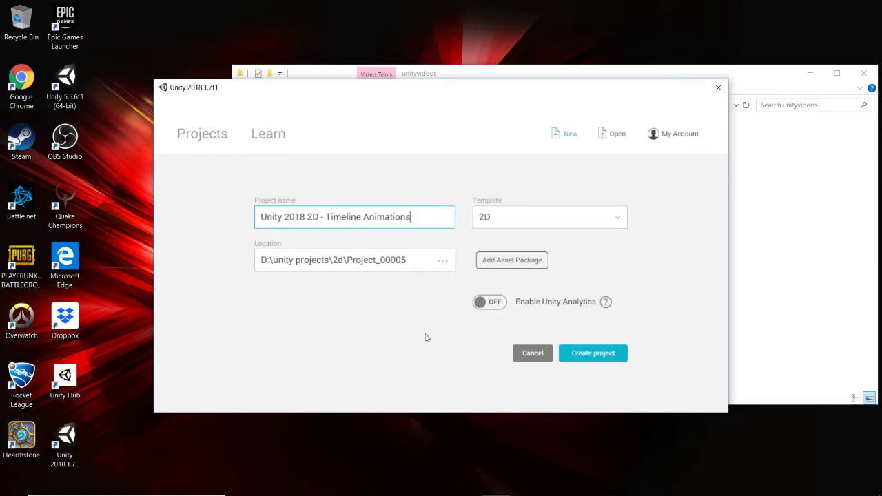
{"action": "left_click", "coordinate": [596, 354]}
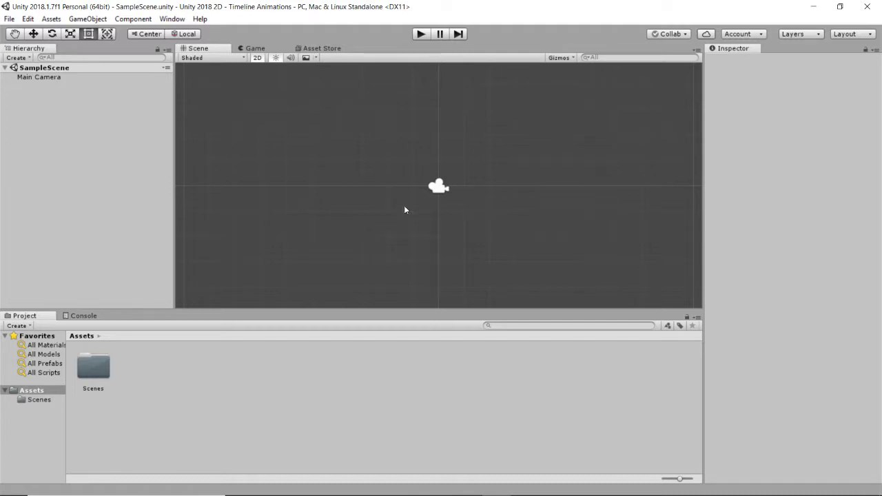
Set the Main Camera's background colour to white with R, G and B at 255.
{"action": "scroll", "coordinate": [401, 198], "scroll_direction": "down", "scroll_amount": 3}
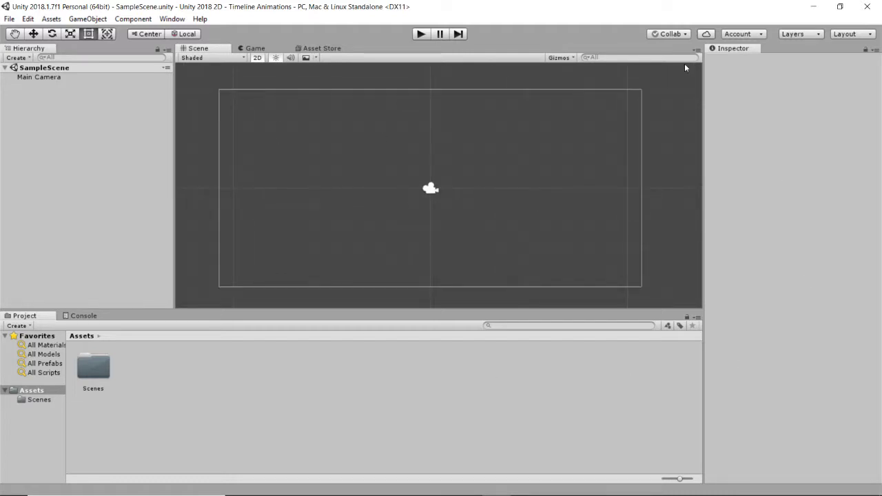
{"action": "left_click", "coordinate": [77, 76]}
{"action": "left_click", "coordinate": [813, 150]}
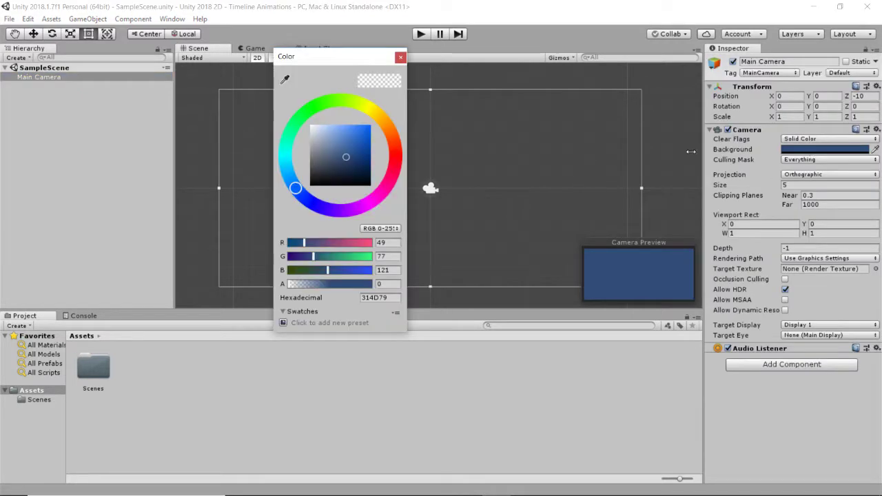
{"action": "left_click_drag", "start_coordinate": [359, 242], "coordinate": [412, 274]}
{"action": "left_click", "coordinate": [400, 58]}
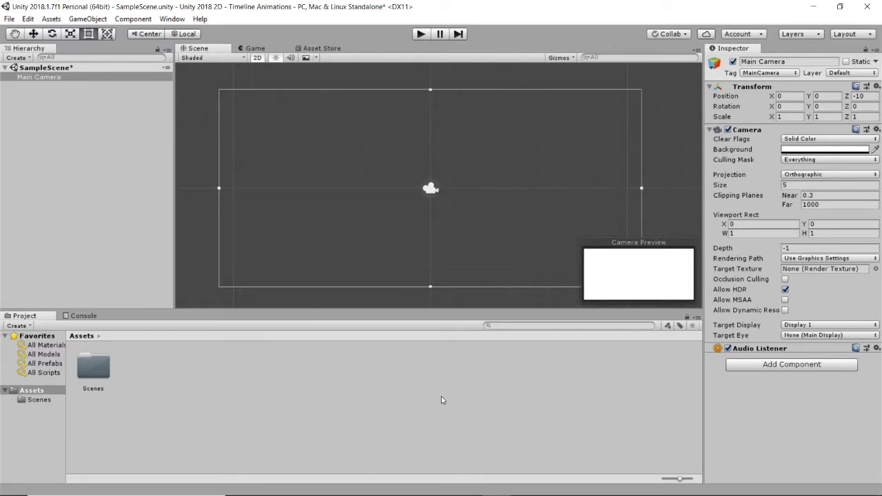
Import vendor.png from Explorer's firebog-png folder into Unity's Assets, then return to Unity.
{"action": "key", "text": "alt+Tab"}
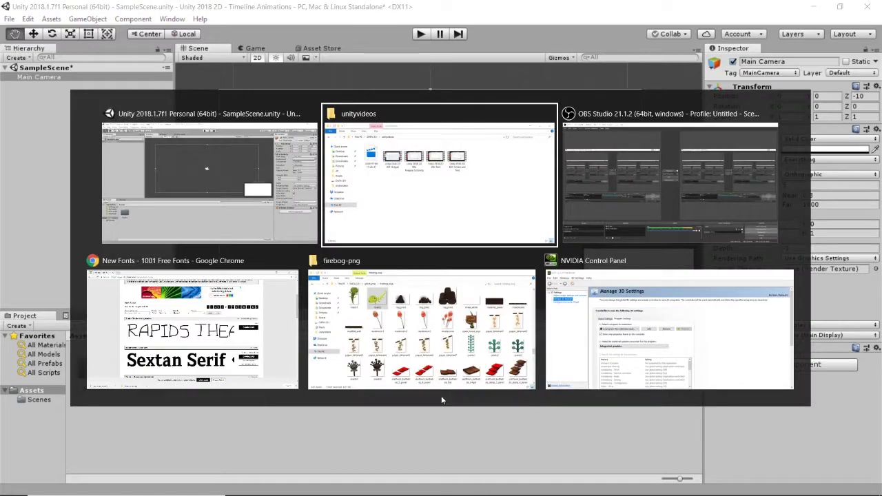
{"action": "key", "text": "alt+Tab"}
{"action": "key", "text": "alt+Tab"}
{"action": "key", "text": "alt+Tab"}
{"action": "key", "text": "alt+Tab"}
{"action": "key", "text": "alt+Tab"}
{"action": "key", "text": "alt+Tab"}
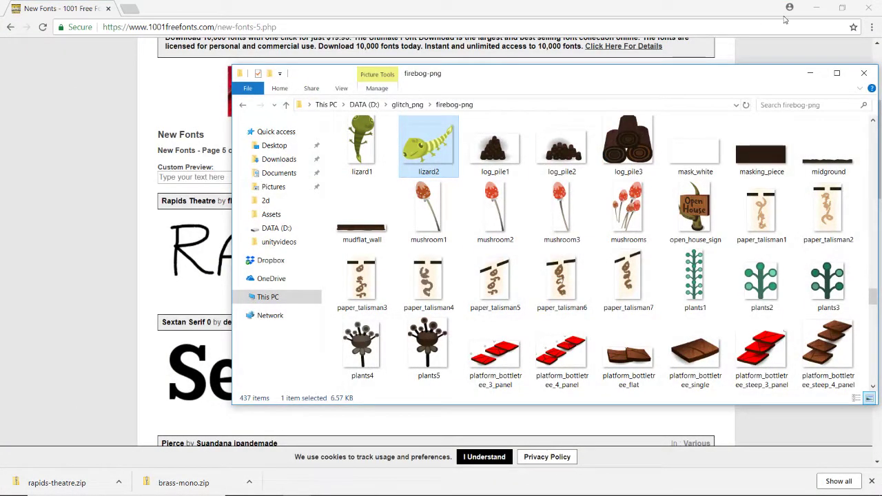
{"action": "left_click", "coordinate": [789, 18]}
{"action": "left_click", "coordinate": [816, 7]}
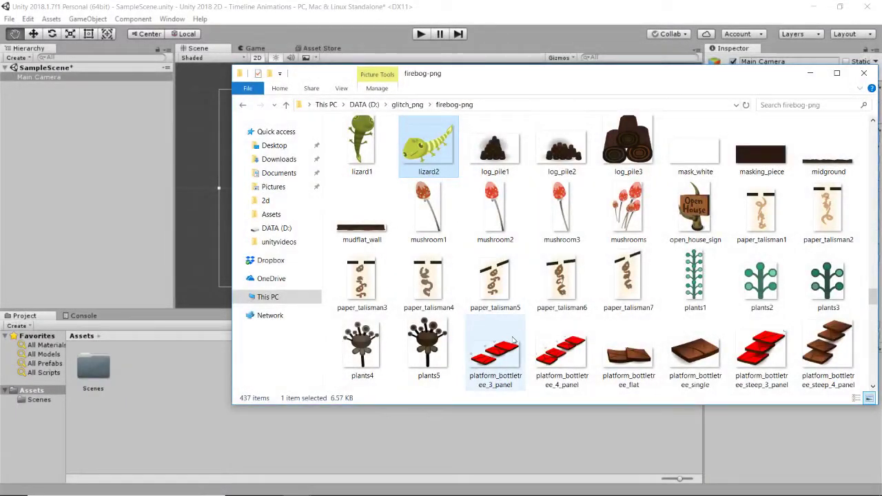
{"action": "scroll", "coordinate": [513, 341], "scroll_direction": "down", "scroll_amount": 15}
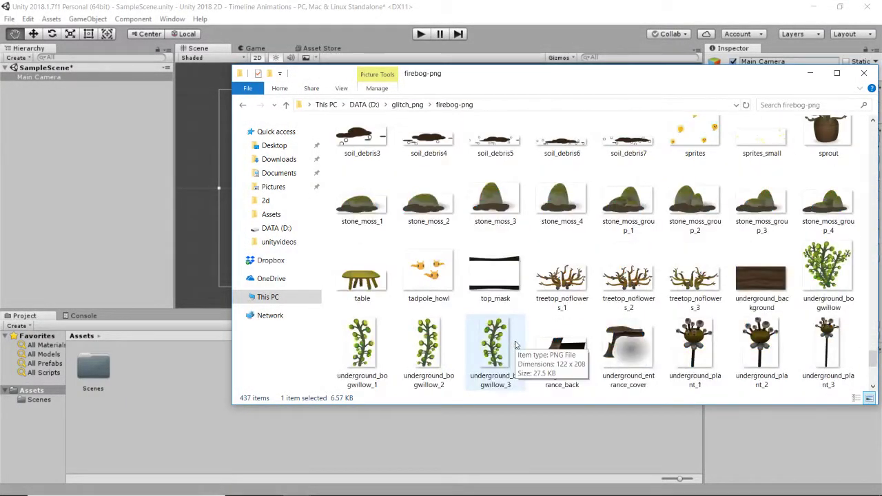
{"action": "scroll", "coordinate": [516, 345], "scroll_direction": "down", "scroll_amount": 3}
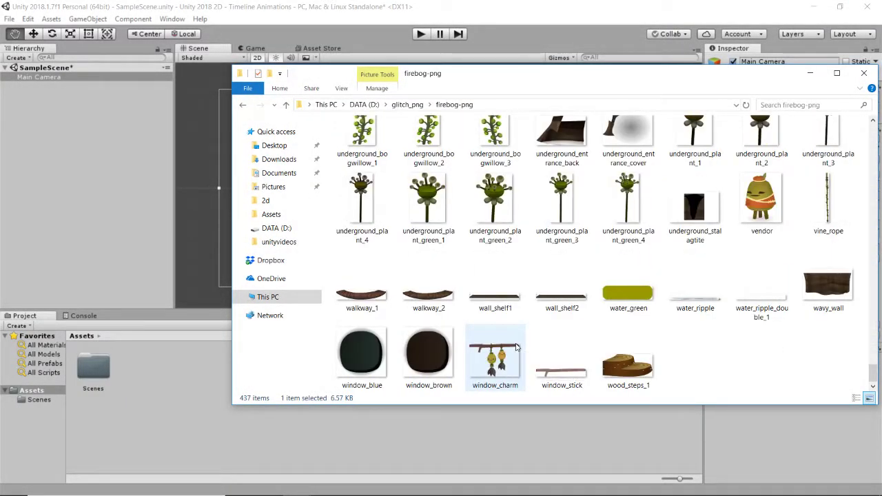
{"action": "left_click", "coordinate": [758, 203]}
{"action": "left_click_drag", "start_coordinate": [263, 415], "coordinate": [216, 424]}
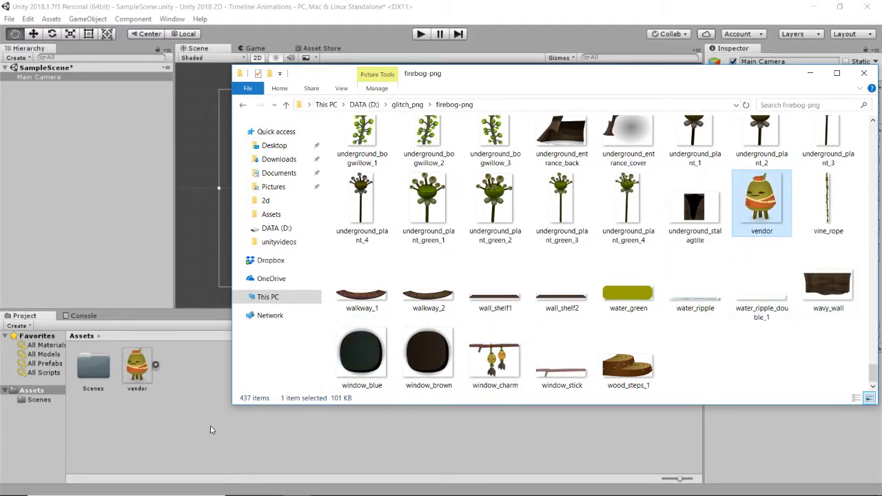
{"action": "left_click", "coordinate": [209, 426]}
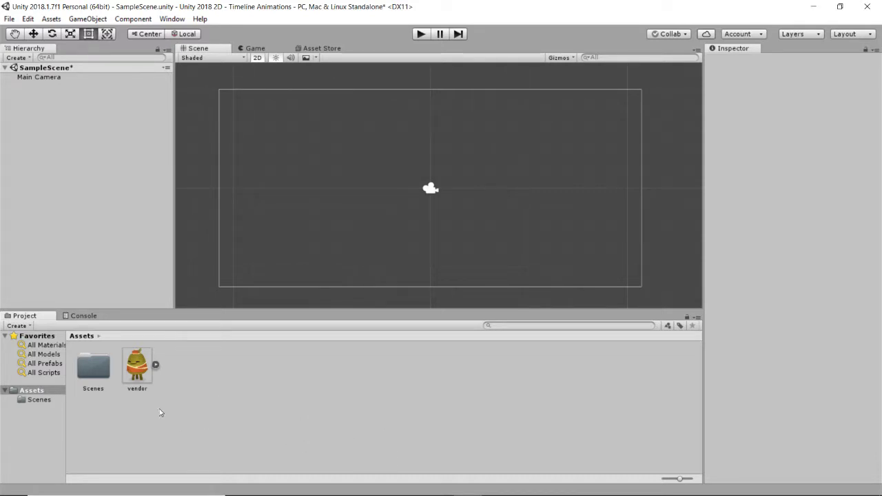
Add the vendor sprite to the scene, test-play, and position it at X 7.25, Y -2.18.
{"action": "left_click_drag", "start_coordinate": [137, 367], "coordinate": [572, 240]}
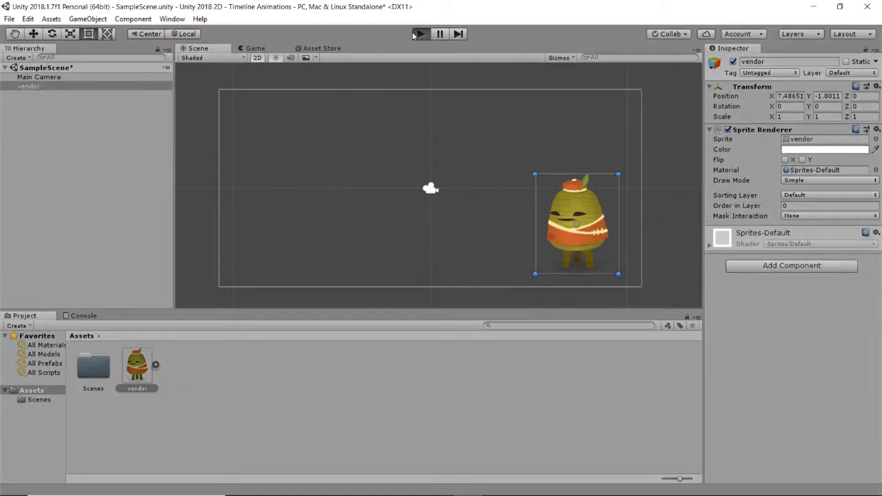
{"action": "left_click", "coordinate": [419, 33]}
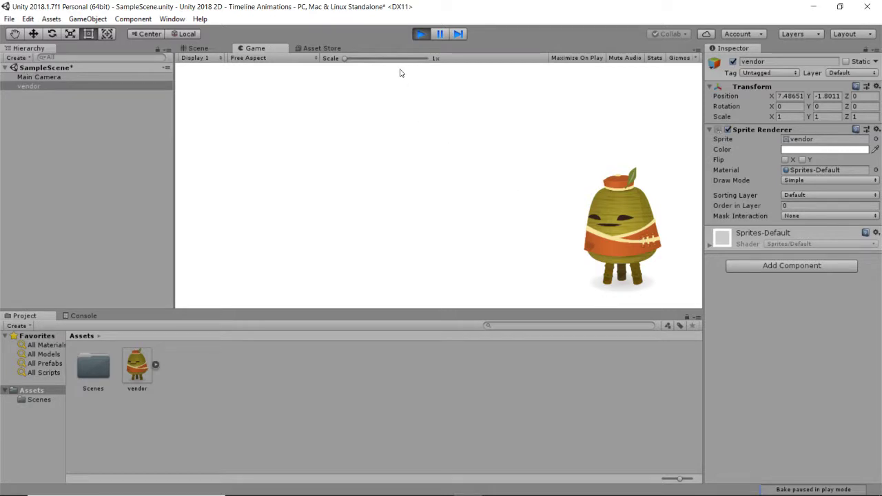
{"action": "left_click", "coordinate": [418, 31]}
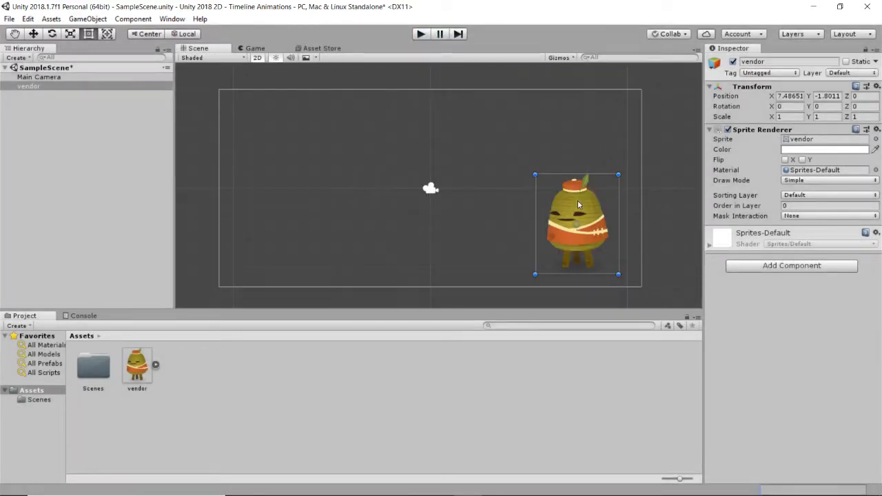
{"action": "mouse_move", "coordinate": [578, 204]}
{"action": "left_mouse_down"}
{"action": "mouse_move", "coordinate": [269, 209]}
{"action": "mouse_move", "coordinate": [582, 212]}
{"action": "mouse_move", "coordinate": [402, 204]}
{"action": "mouse_move", "coordinate": [519, 200]}
{"action": "mouse_move", "coordinate": [272, 201]}
{"action": "mouse_move", "coordinate": [601, 214]}
{"action": "mouse_move", "coordinate": [595, 205]}
{"action": "mouse_move", "coordinate": [573, 212]}
{"action": "left_mouse_up"}
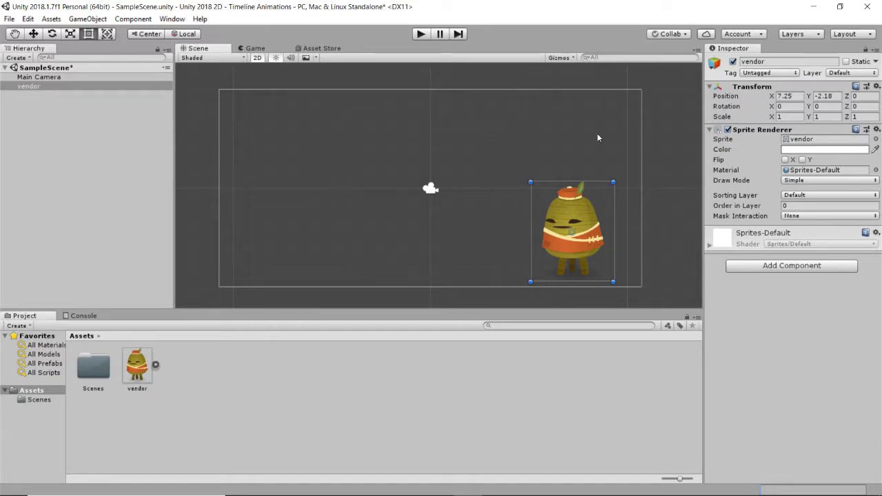
Import cone_top_snow_01b_al1 from the alpine_landscape_png folder into Unity's Assets.
{"action": "key", "text": "alt+Tab"}
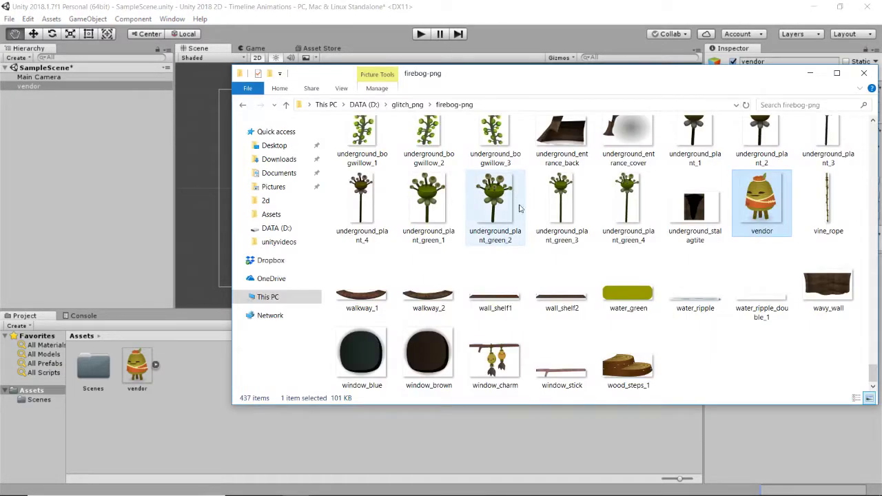
{"action": "scroll", "coordinate": [524, 186], "scroll_direction": "up", "scroll_amount": 5}
{"action": "scroll", "coordinate": [524, 186], "scroll_direction": "up", "scroll_amount": 10}
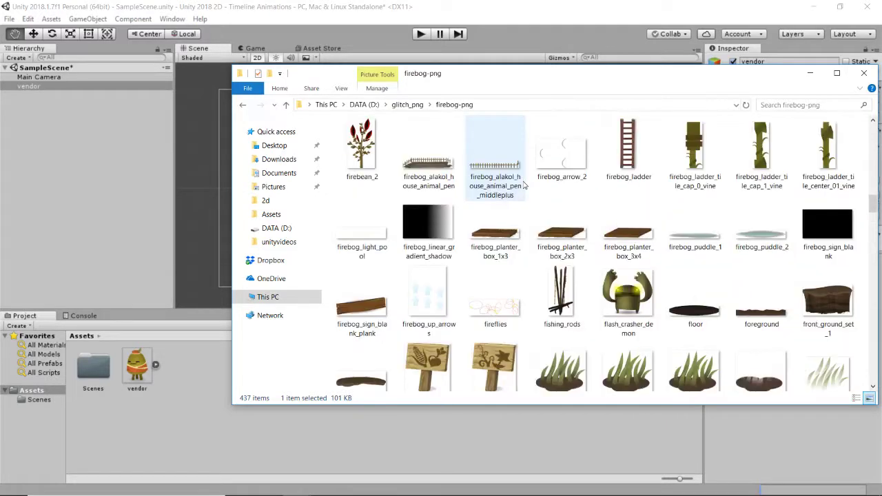
{"action": "scroll", "coordinate": [524, 186], "scroll_direction": "up", "scroll_amount": 10}
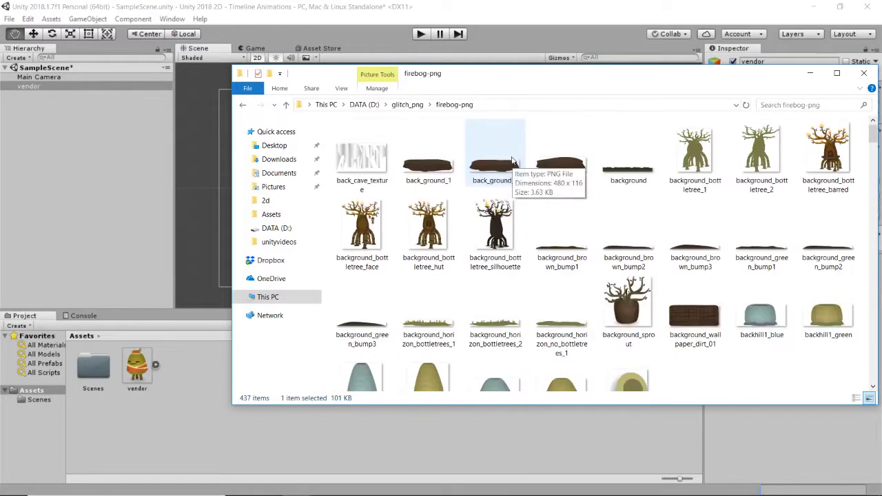
{"action": "left_click", "coordinate": [242, 105]}
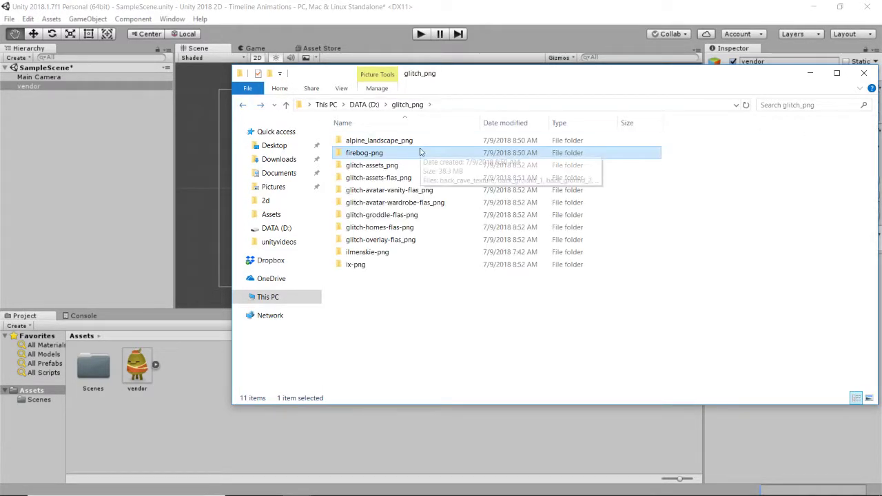
{"action": "double_click", "coordinate": [395, 142]}
{"action": "scroll", "coordinate": [485, 253], "scroll_direction": "down", "scroll_amount": 5}
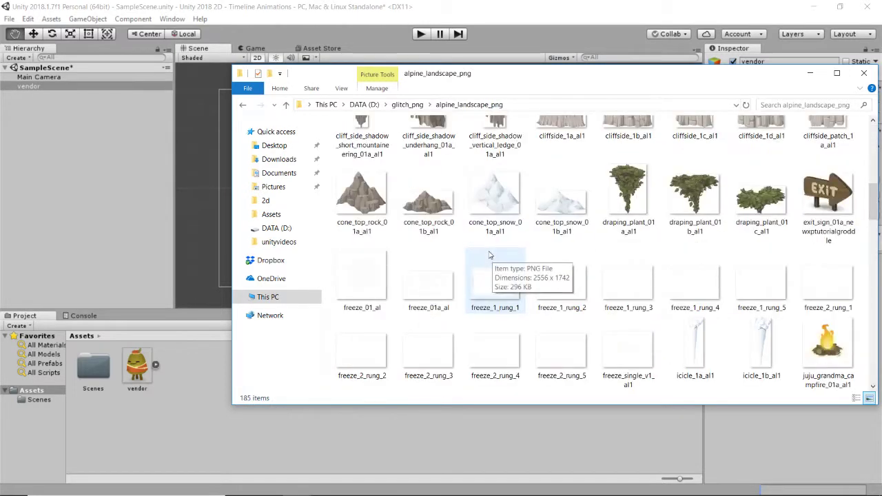
{"action": "scroll", "coordinate": [482, 254], "scroll_direction": "down", "scroll_amount": 2}
{"action": "scroll", "coordinate": [480, 255], "scroll_direction": "up", "scroll_amount": 3}
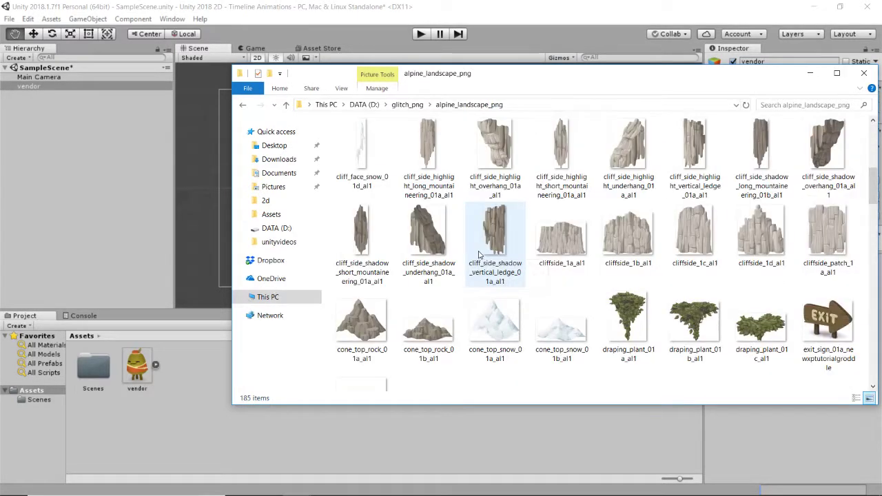
{"action": "left_click", "coordinate": [562, 324]}
{"action": "left_click_drag", "start_coordinate": [320, 436], "coordinate": [410, 453]}
Add the snow-cap sprite to the scene, shrink it to scale 0.52232, and test-play.
{"action": "left_click_drag", "start_coordinate": [142, 371], "coordinate": [366, 131]}
{"action": "left_click_drag", "start_coordinate": [425, 161], "coordinate": [426, 161]}
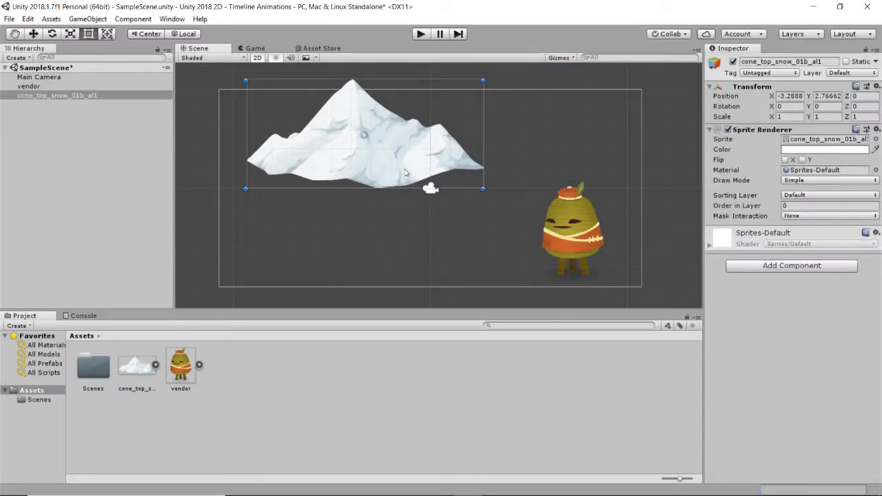
{"action": "left_click_drag", "start_coordinate": [483, 190], "coordinate": [194, 128]}
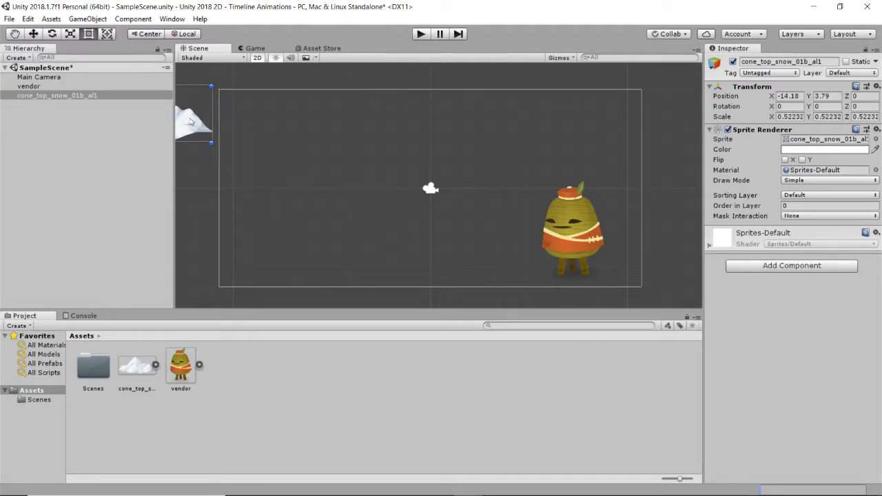
{"action": "left_click", "coordinate": [420, 35]}
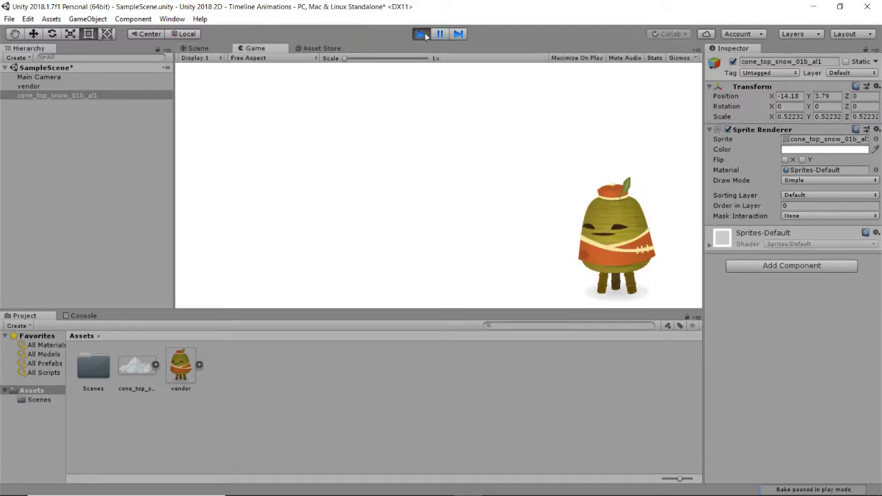
{"action": "left_click", "coordinate": [422, 34]}
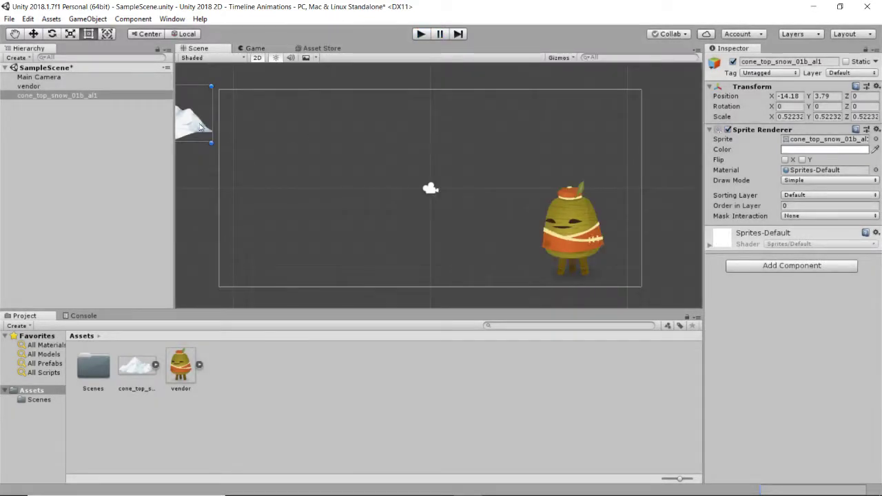
Move the snow-cap just left of the camera frame to X -13.94, Y 3.64.
{"action": "mouse_move", "coordinate": [198, 127]}
{"action": "left_mouse_down"}
{"action": "mouse_move", "coordinate": [724, 128]}
{"action": "mouse_move", "coordinate": [627, 113]}
{"action": "mouse_move", "coordinate": [198, 118]}
{"action": "left_mouse_up"}
{"action": "scroll", "coordinate": [234, 204], "scroll_direction": "up", "scroll_amount": 1}
{"action": "scroll", "coordinate": [241, 210], "scroll_direction": "down", "scroll_amount": 4}
{"action": "left_click_drag", "start_coordinate": [207, 163], "coordinate": [212, 169]}
{"action": "scroll", "coordinate": [283, 213], "scroll_direction": "up", "scroll_amount": 4}
{"action": "scroll", "coordinate": [284, 219], "scroll_direction": "up", "scroll_amount": 1}
{"action": "middle_click_drag", "start_coordinate": [289, 225], "coordinate": [328, 215]}
{"action": "left_click", "coordinate": [10, 34]}
{"action": "left_click_drag", "start_coordinate": [288, 159], "coordinate": [305, 167]}
{"action": "left_click", "coordinate": [88, 33]}
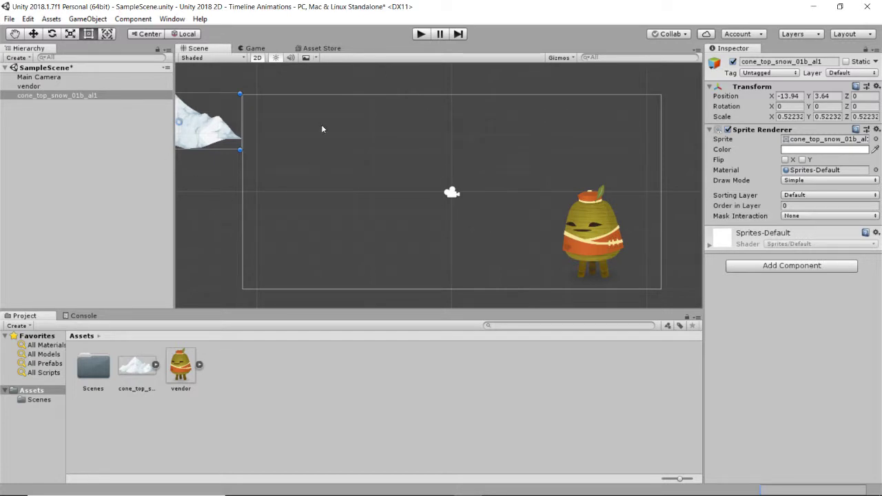
Open the Animator panel from the Window menu.
{"action": "left_click", "coordinate": [322, 48]}
{"action": "left_click", "coordinate": [252, 48]}
{"action": "left_click", "coordinate": [198, 49]}
{"action": "left_click", "coordinate": [172, 18]}
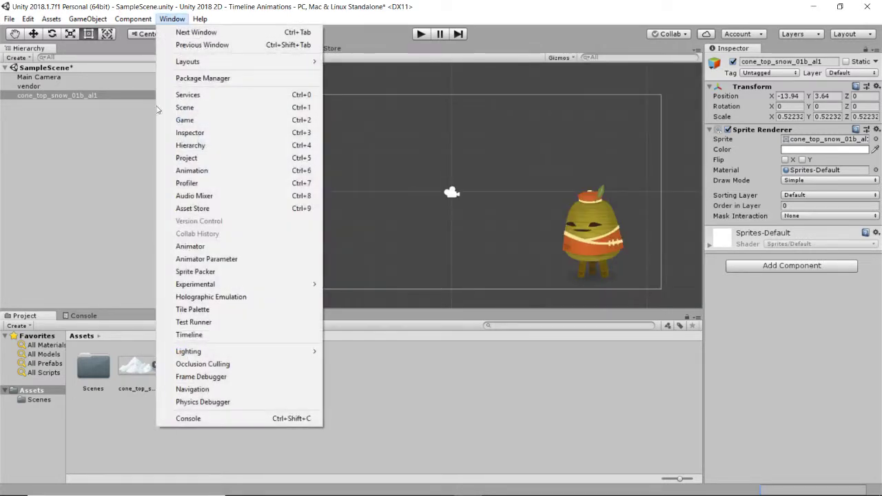
{"action": "left_click", "coordinate": [193, 249]}
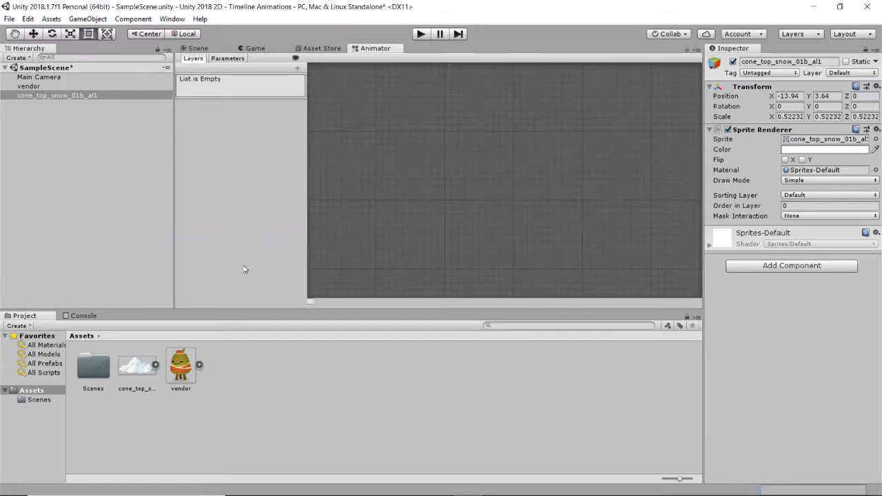
Open the Animation panel and dock it beside the Project and Console tabs.
{"action": "left_click", "coordinate": [171, 18]}
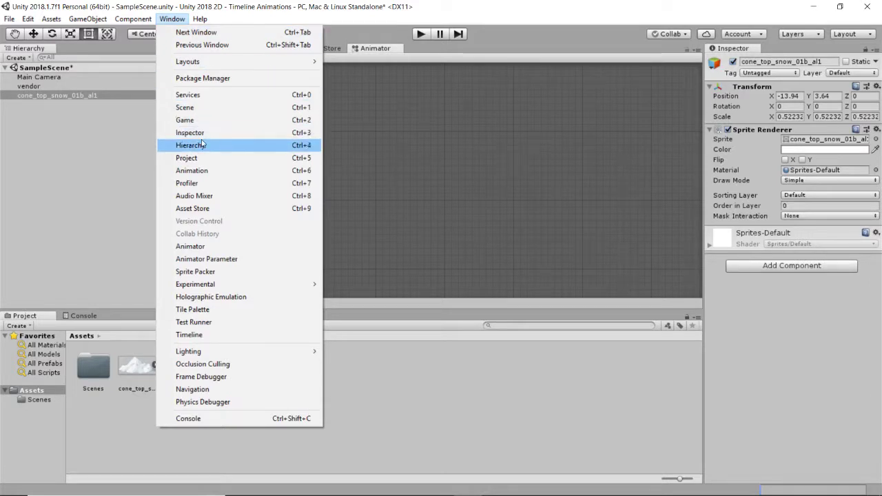
{"action": "left_click", "coordinate": [199, 170]}
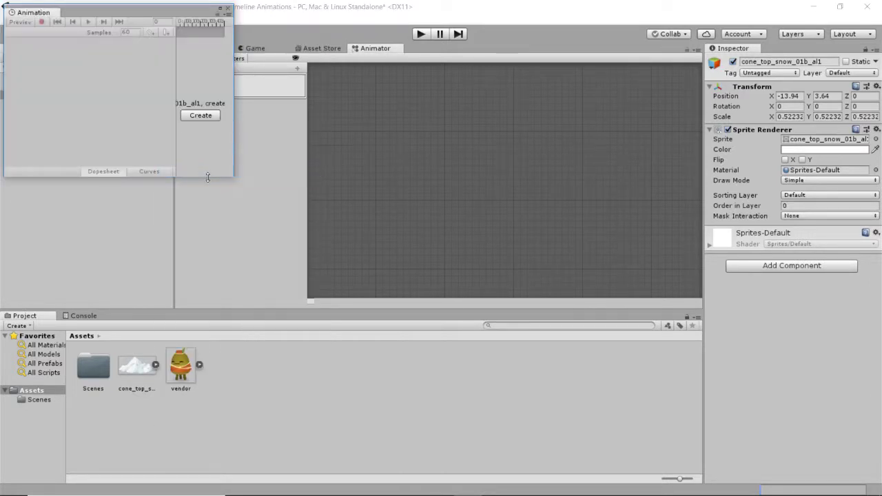
{"action": "left_click_drag", "start_coordinate": [72, 12], "coordinate": [148, 334]}
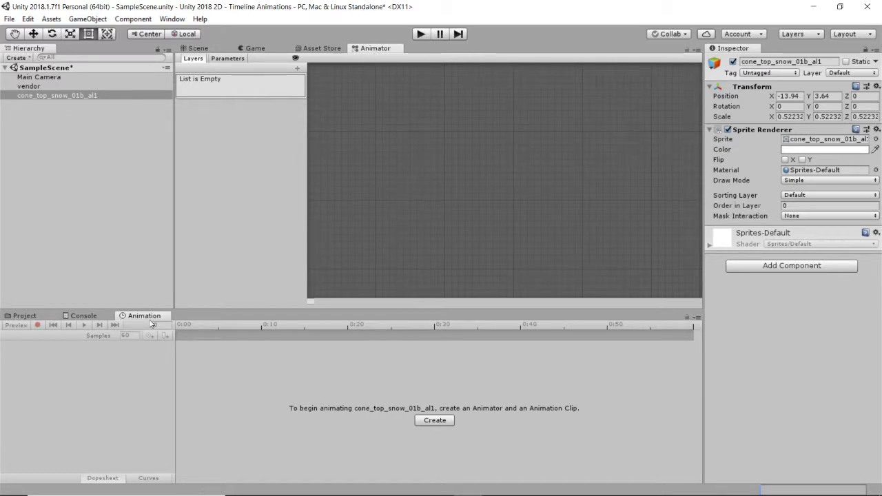
Select the snow-cap sprite and create an animation clip named clouds.
{"action": "left_click", "coordinate": [208, 48]}
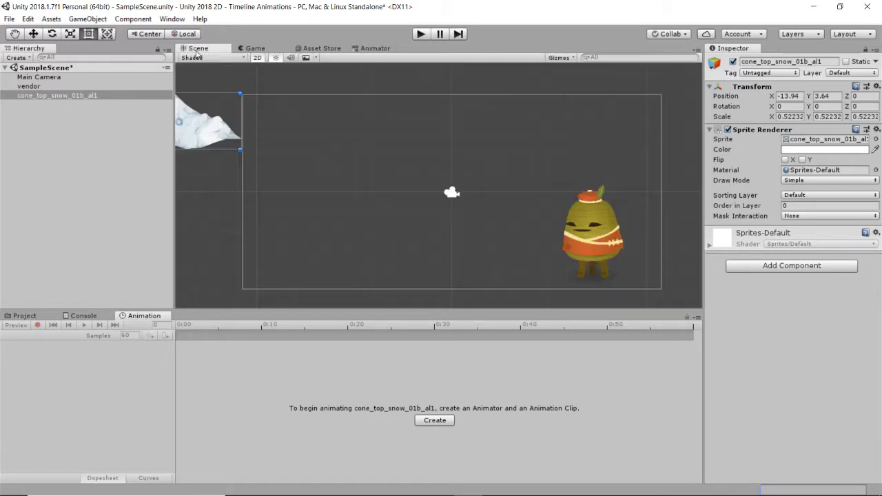
{"action": "left_click", "coordinate": [51, 96]}
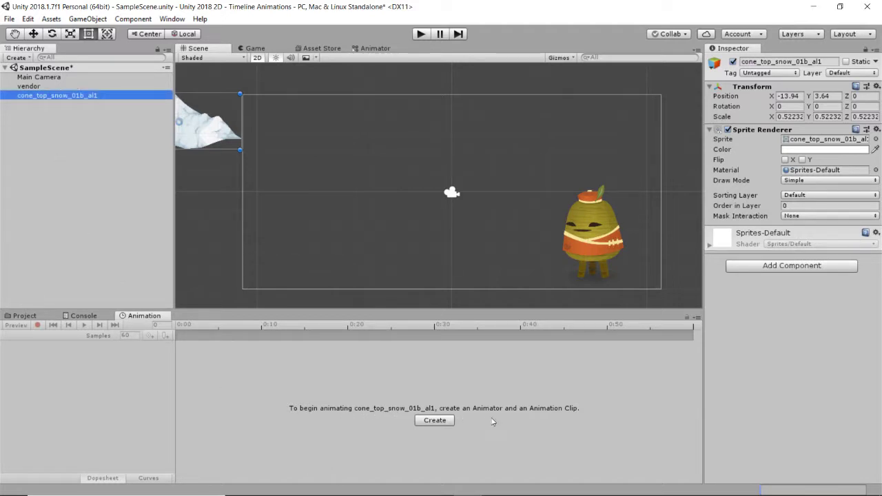
{"action": "left_click", "coordinate": [439, 425]}
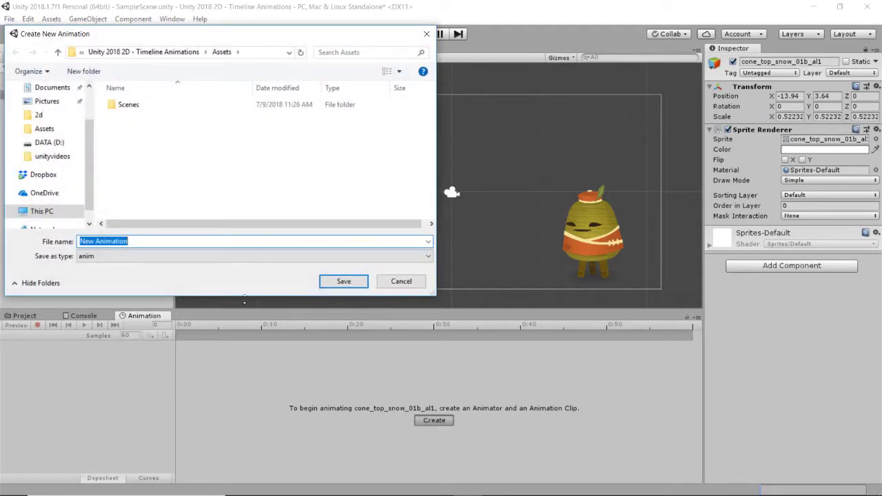
{"action": "type", "text": "clouds"}
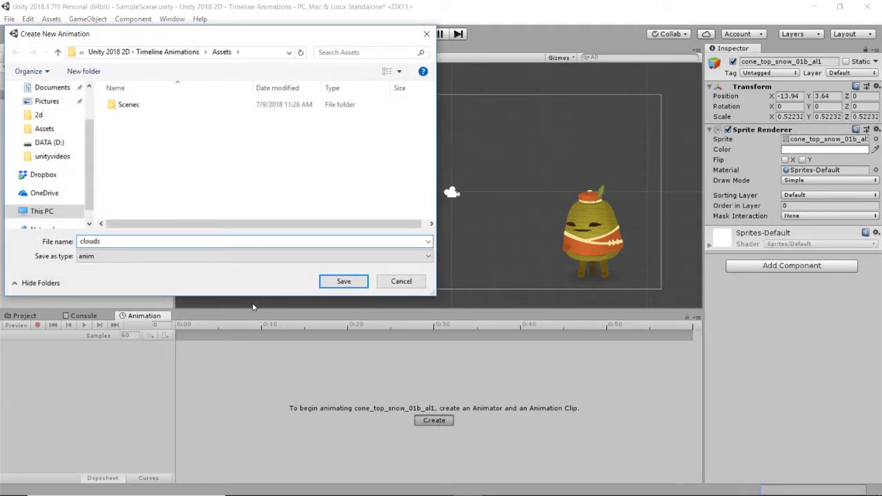
{"action": "key", "text": "Return"}
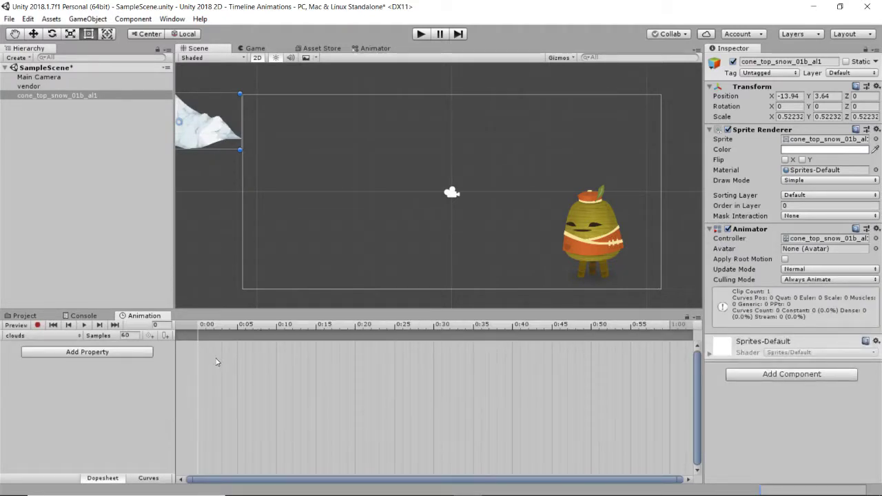
Record position keys moving the snow-cap from X -11.31 at 0:00 to X 11.88 at 1:00.
{"action": "left_click", "coordinate": [38, 325]}
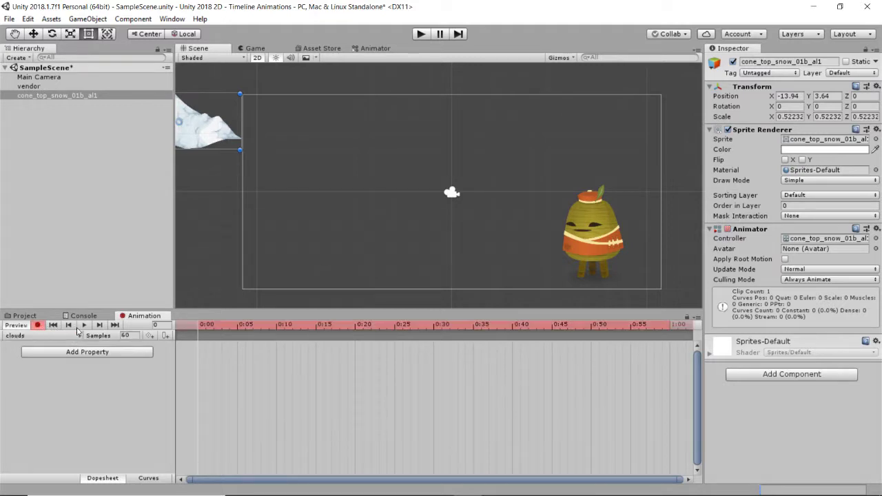
{"action": "left_click_drag", "start_coordinate": [201, 141], "coordinate": [255, 143]}
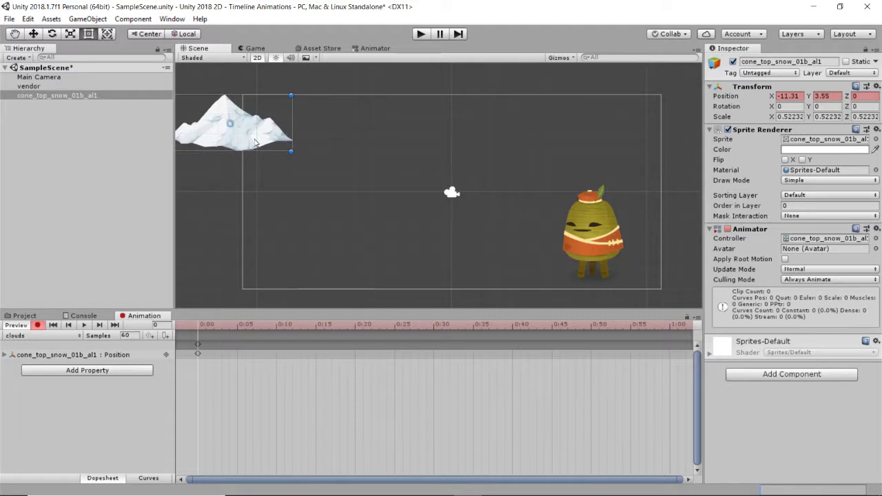
{"action": "left_click", "coordinate": [196, 345]}
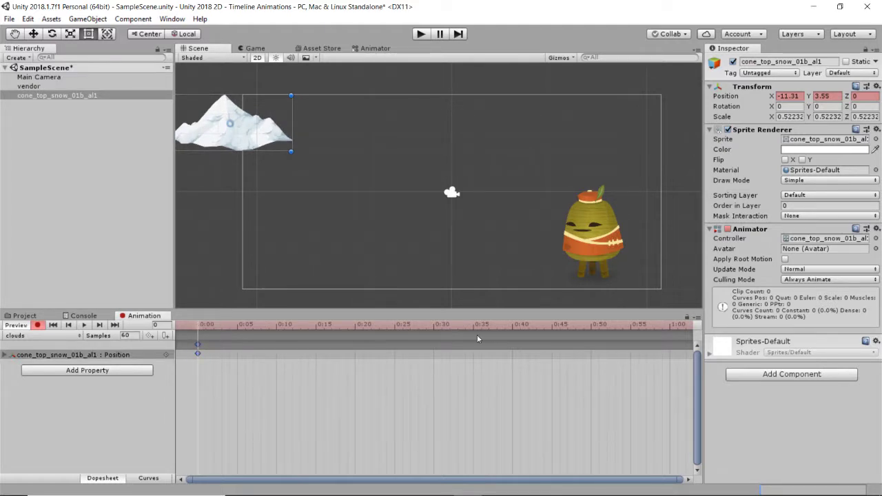
{"action": "left_click", "coordinate": [670, 326]}
{"action": "left_click_drag", "start_coordinate": [262, 133], "coordinate": [714, 131]}
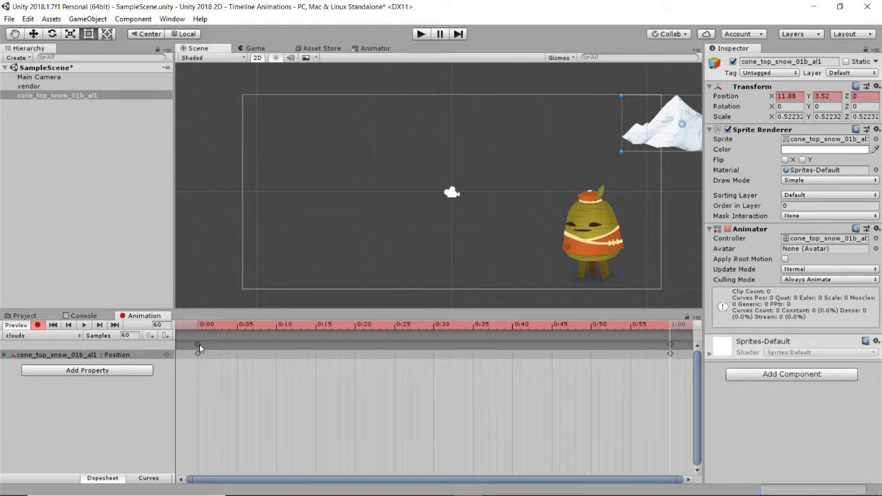
Check both keyframes, stop recording, and play the game to watch the cloud move.
{"action": "left_click", "coordinate": [198, 326]}
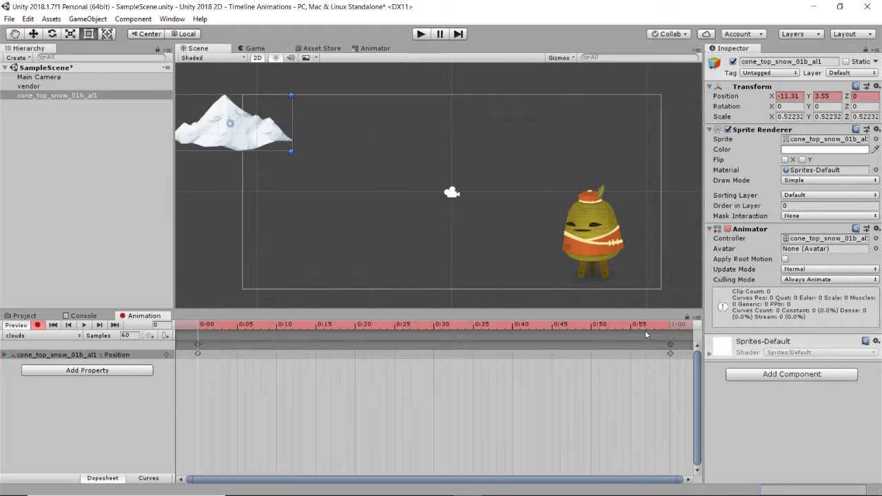
{"action": "left_click", "coordinate": [671, 326]}
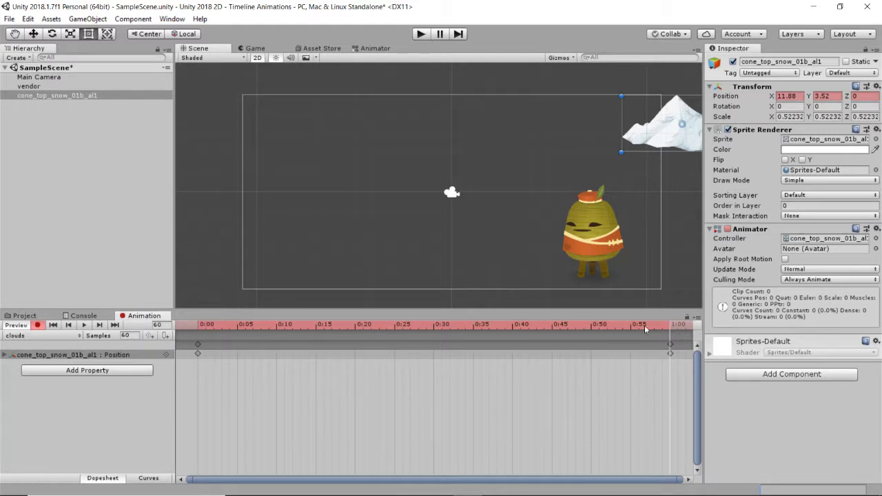
{"action": "left_click", "coordinate": [199, 327]}
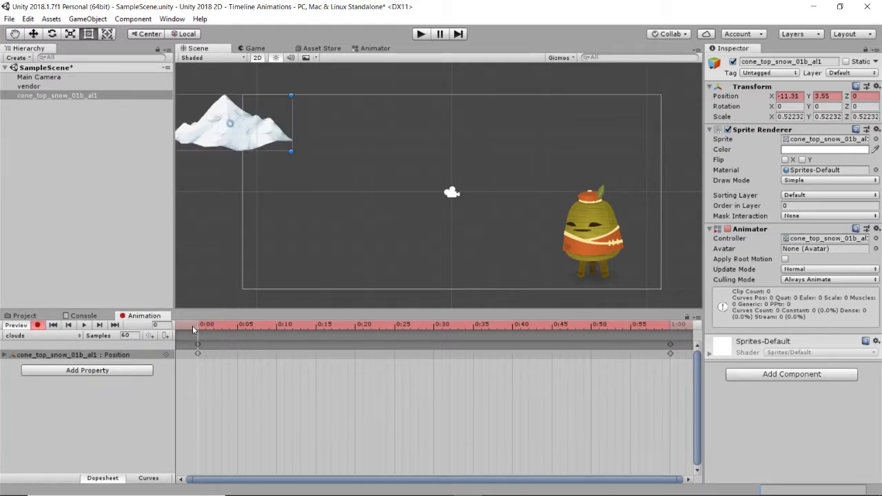
{"action": "left_click", "coordinate": [36, 325]}
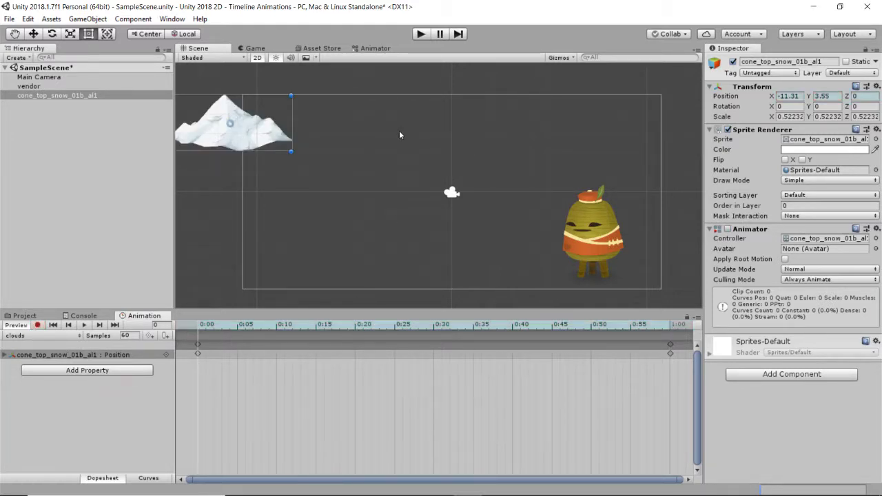
{"action": "left_click", "coordinate": [420, 36]}
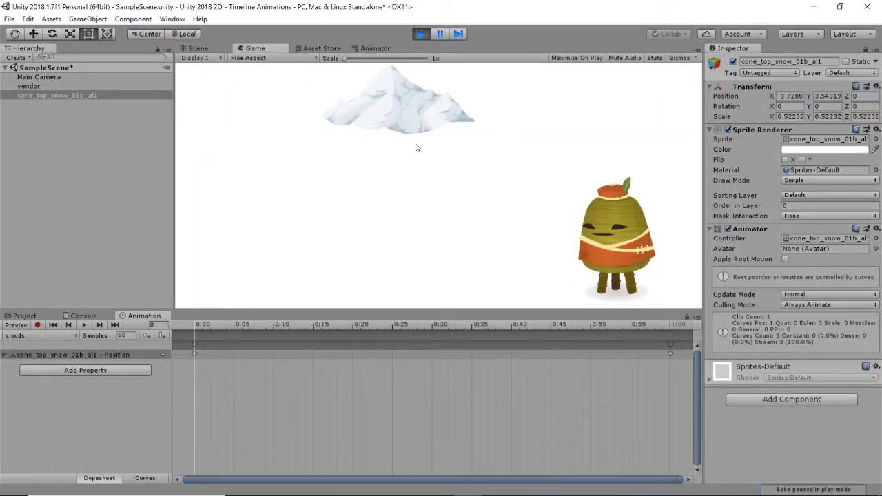
Re-record the cloud's 0:00 keyframe farther left, off camera, and play the game to test it.
{"action": "left_click", "coordinate": [419, 34]}
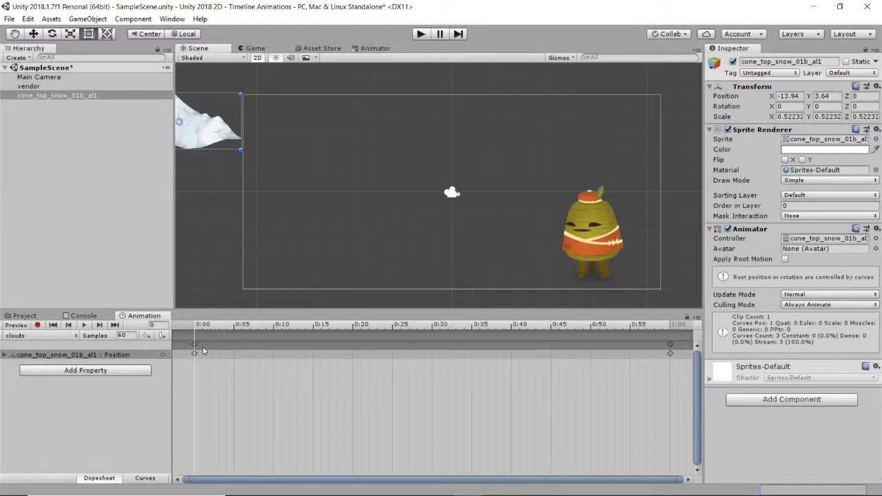
{"action": "scroll", "coordinate": [297, 220], "scroll_direction": "down", "scroll_amount": 10}
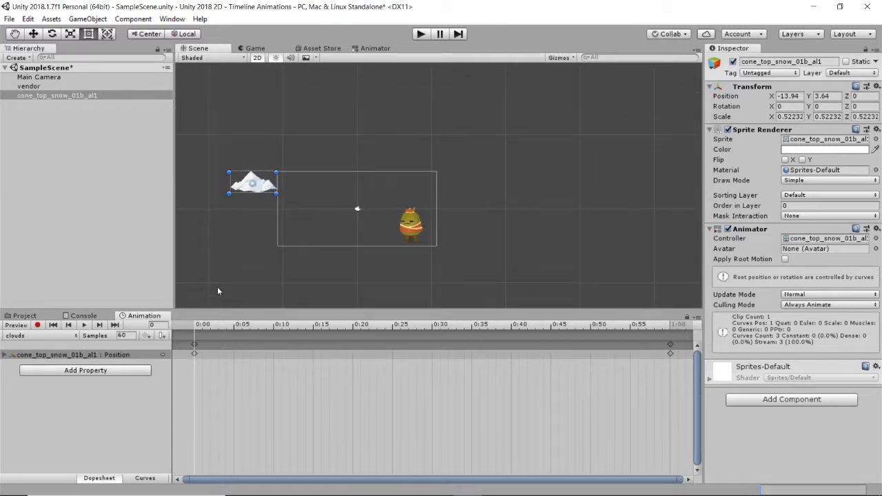
{"action": "left_click", "coordinate": [37, 325]}
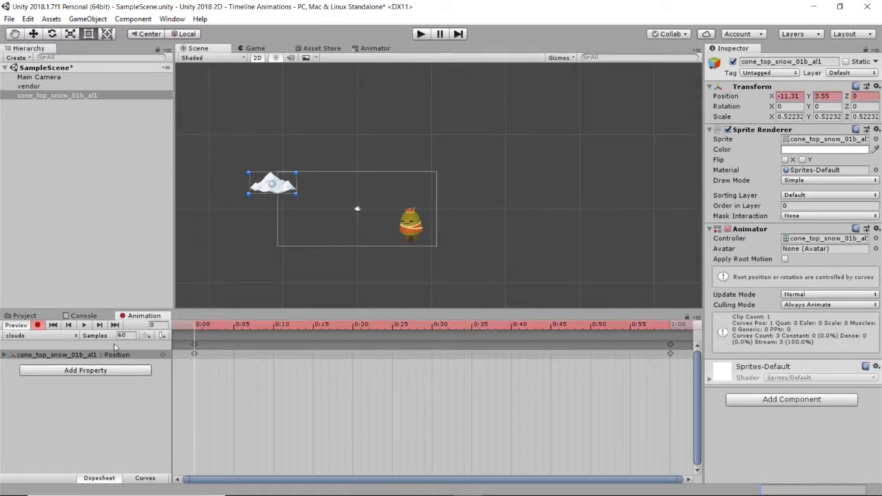
{"action": "left_click", "coordinate": [194, 344]}
{"action": "left_click_drag", "start_coordinate": [258, 189], "coordinate": [187, 196]}
{"action": "left_click", "coordinate": [421, 35]}
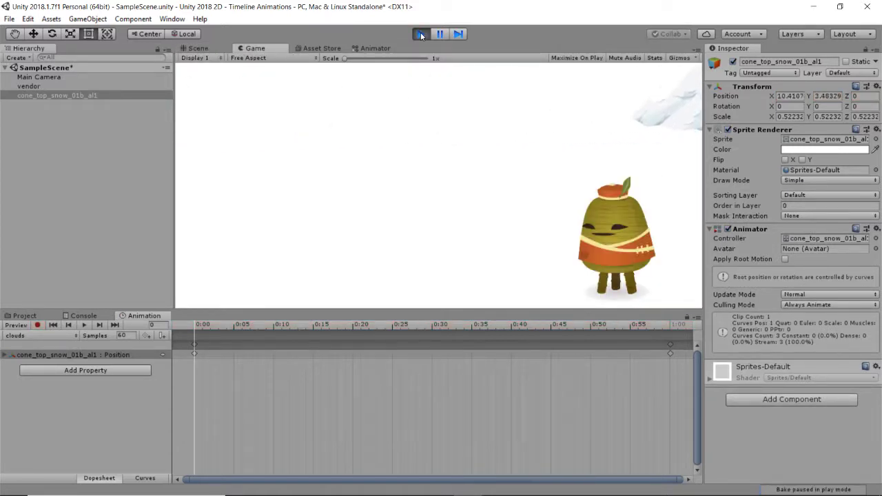
Stop the test run and delete the cloud's 1:00 keyframe, leaving only the start key.
{"action": "left_click", "coordinate": [421, 33]}
{"action": "scroll", "coordinate": [542, 352], "scroll_direction": "down", "scroll_amount": 2}
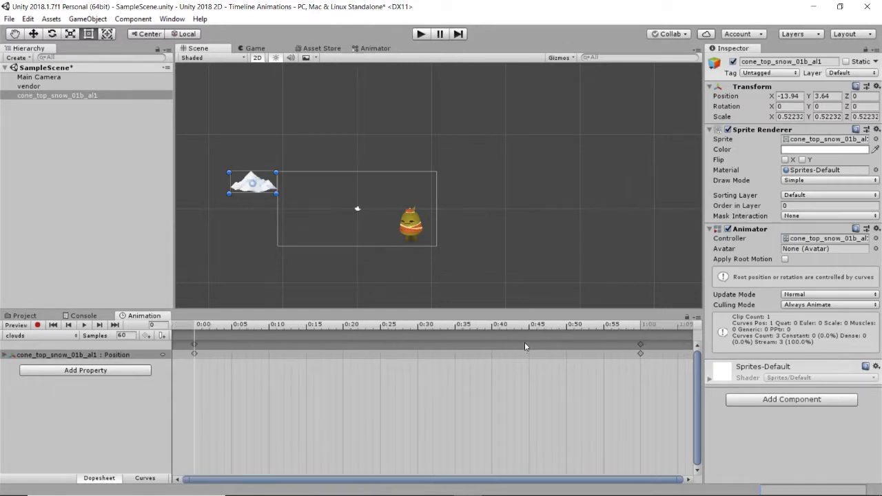
{"action": "scroll", "coordinate": [524, 346], "scroll_direction": "down", "scroll_amount": 2}
{"action": "right_click", "coordinate": [565, 347]}
{"action": "left_click", "coordinate": [580, 363]}
{"action": "scroll", "coordinate": [546, 368], "scroll_direction": "down", "scroll_amount": 8}
{"action": "scroll", "coordinate": [530, 359], "scroll_direction": "down", "scroll_amount": 3}
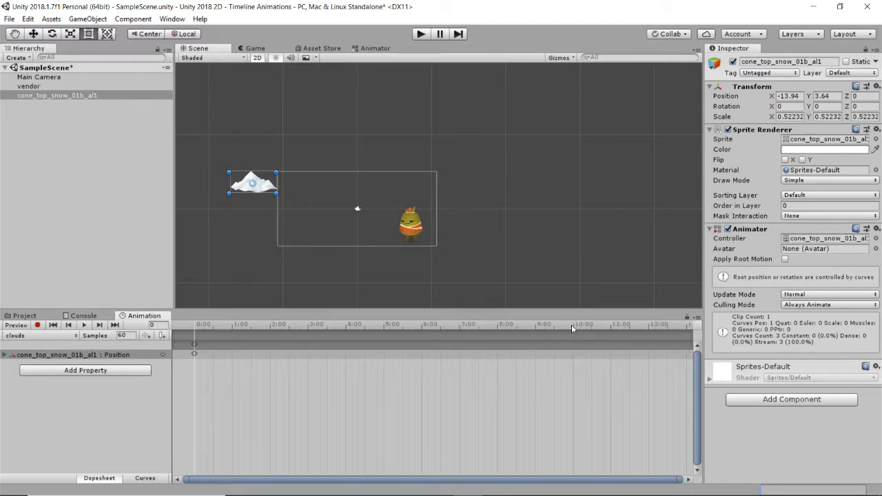
Key the cloud right of the camera frame at 10:00, then play the 10-second slide.
{"action": "left_click_drag", "start_coordinate": [571, 325], "coordinate": [574, 330]}
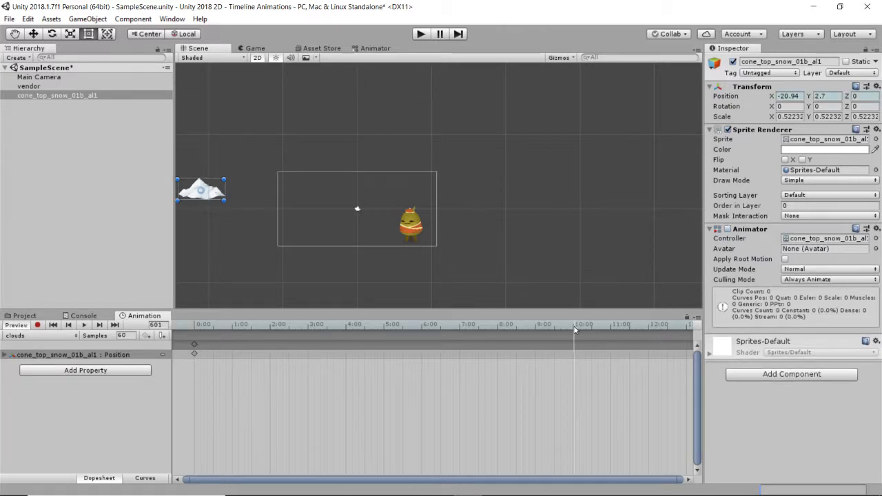
{"action": "left_click", "coordinate": [37, 325]}
{"action": "left_click_drag", "start_coordinate": [214, 196], "coordinate": [504, 190]}
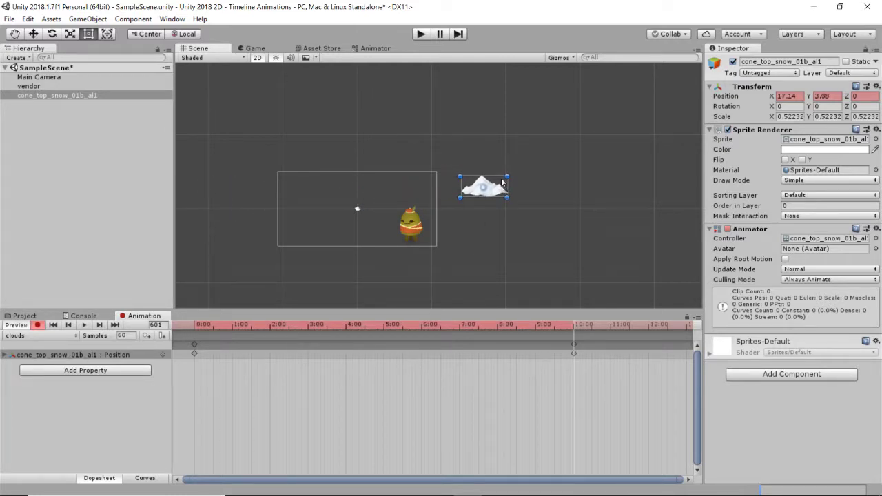
{"action": "left_click", "coordinate": [421, 33]}
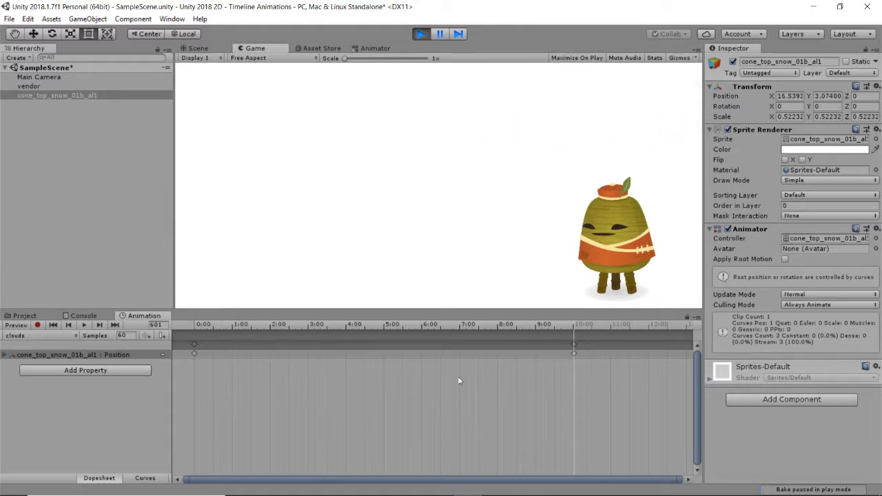
{"action": "left_click", "coordinate": [142, 478]}
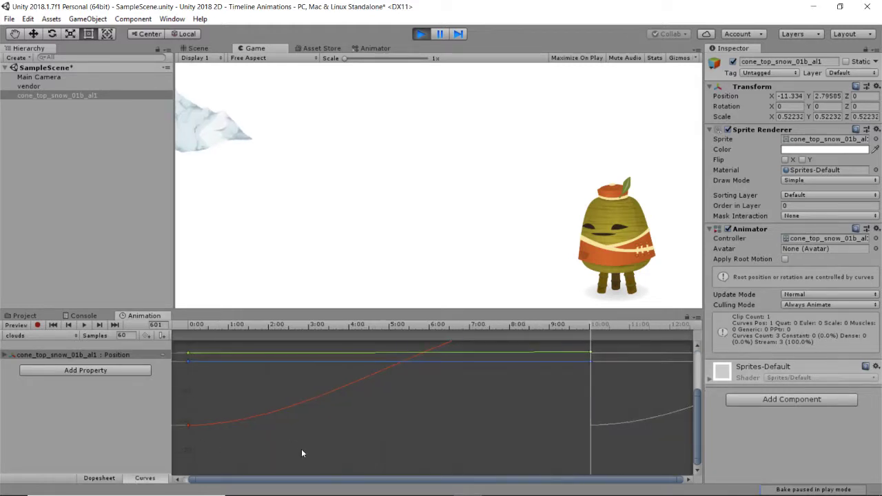
{"action": "key", "text": "f"}
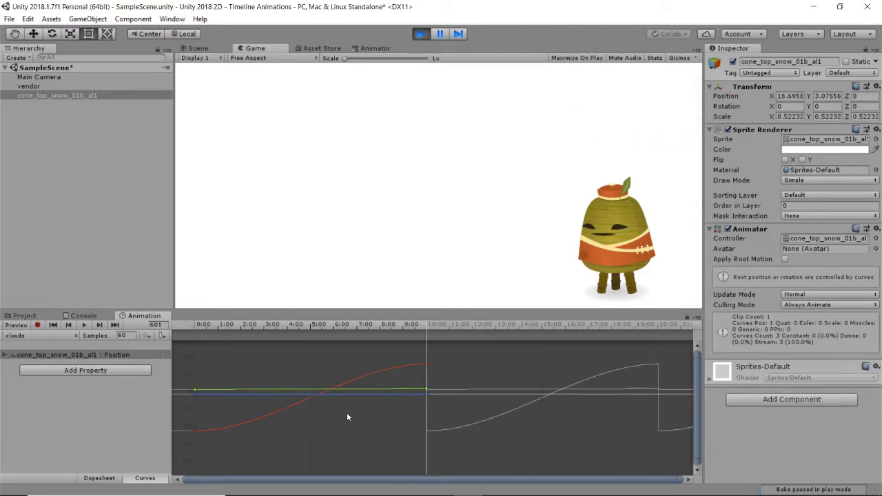
{"action": "left_click", "coordinate": [100, 478]}
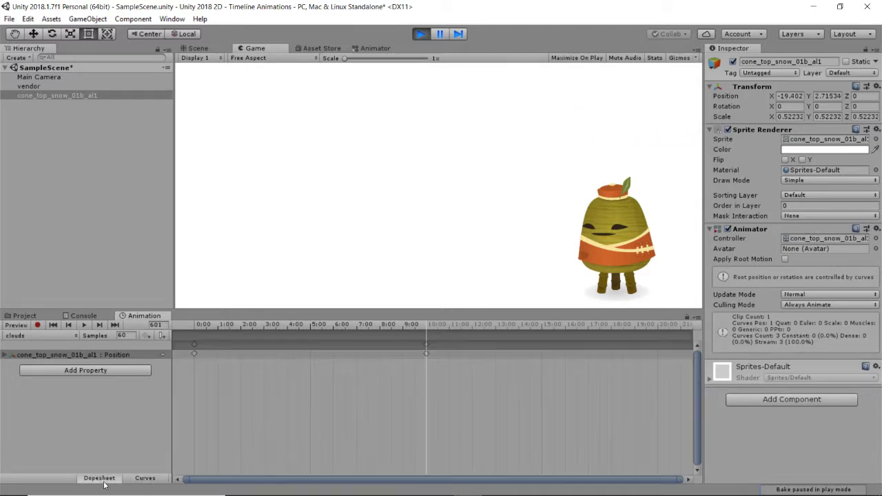